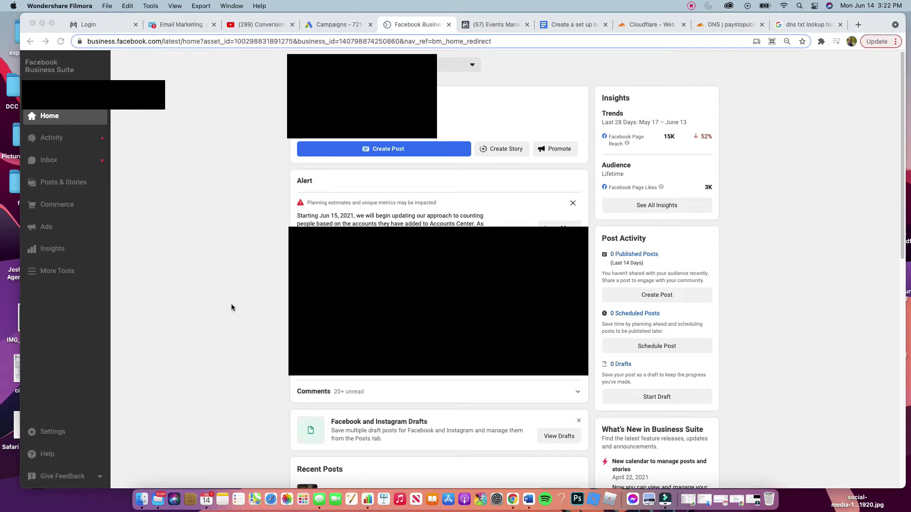
Step: Open Events Manager from Business Suite's More Tools to view the pixel overview
{"action": "left_click", "coordinate": [48, 273]}
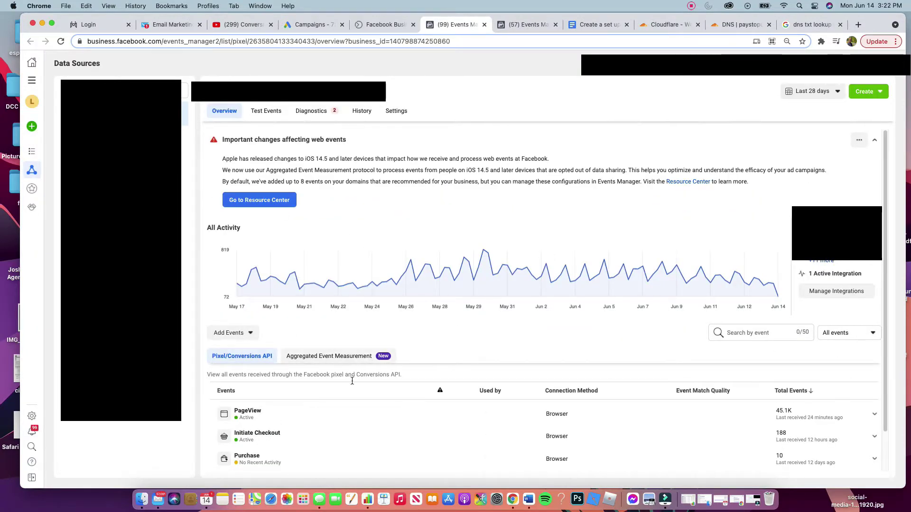
Step: Reach the domain settings through Aggregated Event Measurement's Configure Web Events
{"action": "left_click", "coordinate": [340, 355]}
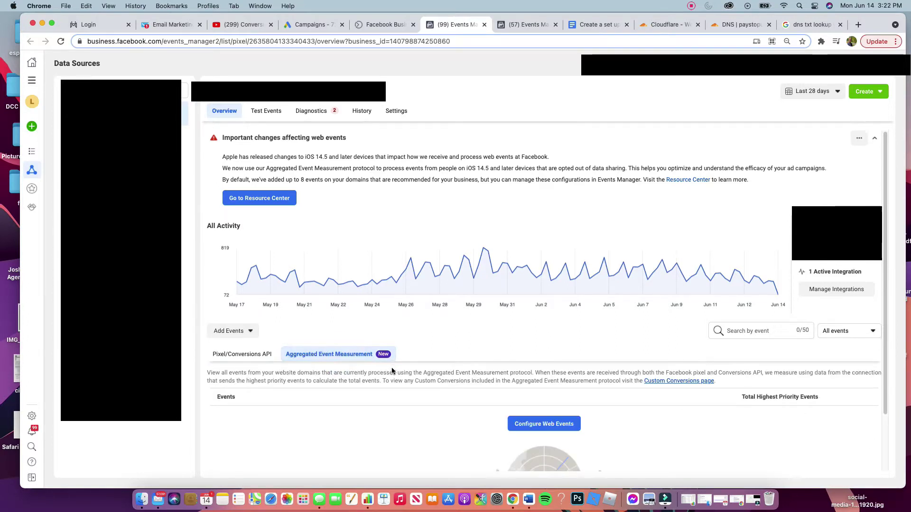
{"action": "scroll", "coordinate": [391, 370], "scroll_direction": "down", "scroll_amount": 1}
{"action": "scroll", "coordinate": [391, 370], "scroll_direction": "down", "scroll_amount": 1}
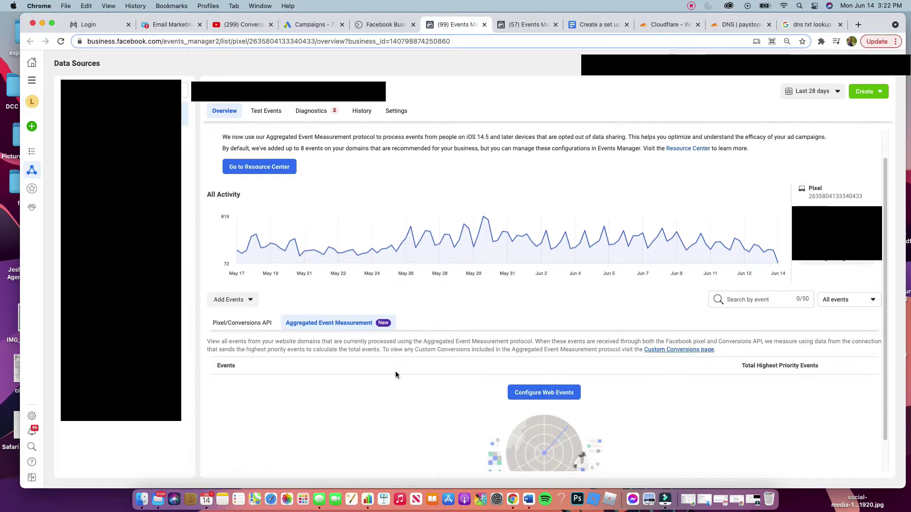
{"action": "left_click", "coordinate": [548, 396]}
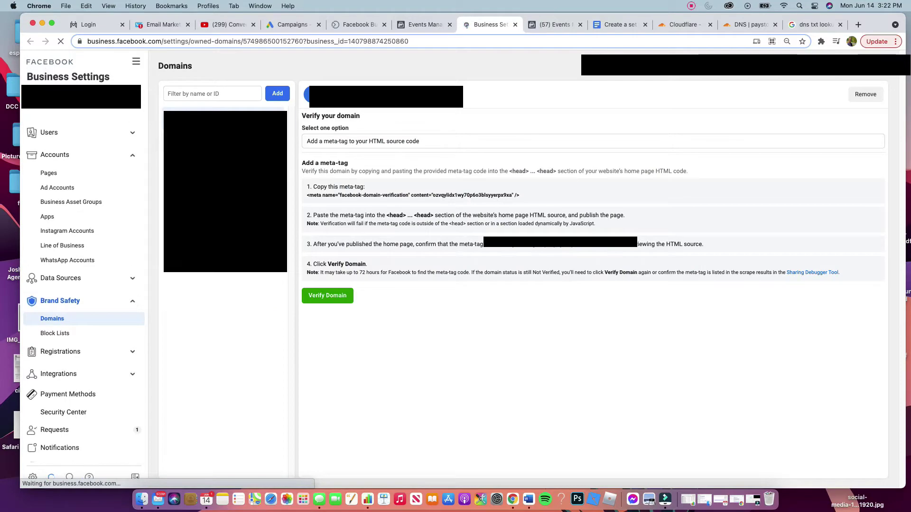
Step: Open the Add a Domain dialog and dismiss it without adding a domain
{"action": "left_click", "coordinate": [280, 93]}
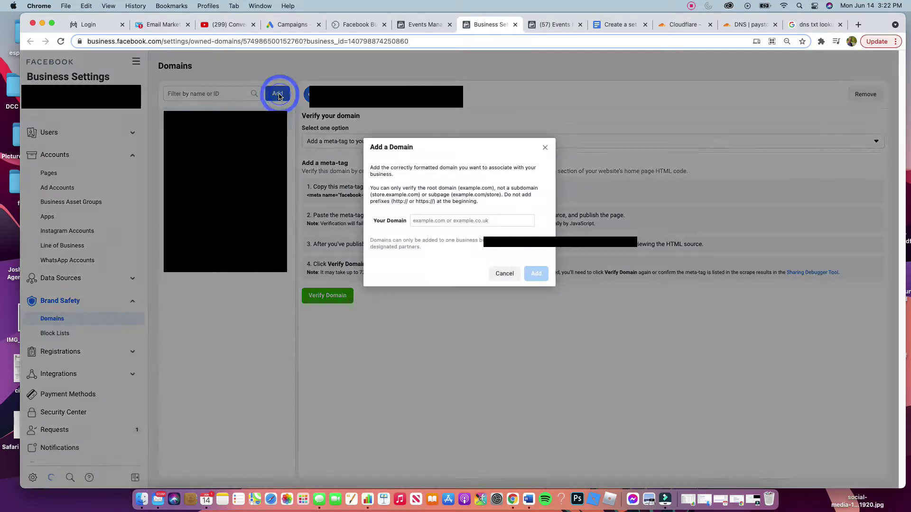
{"action": "left_click", "coordinate": [420, 221]}
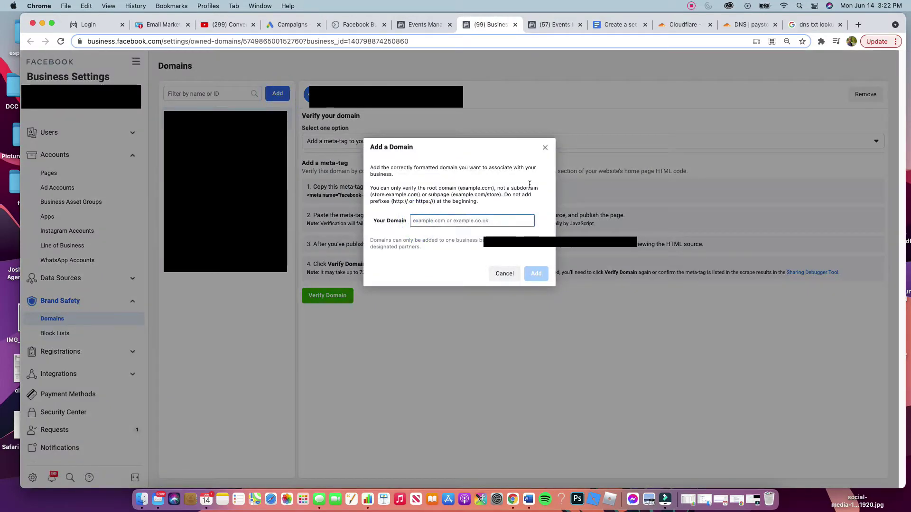
{"action": "left_click", "coordinate": [545, 148]}
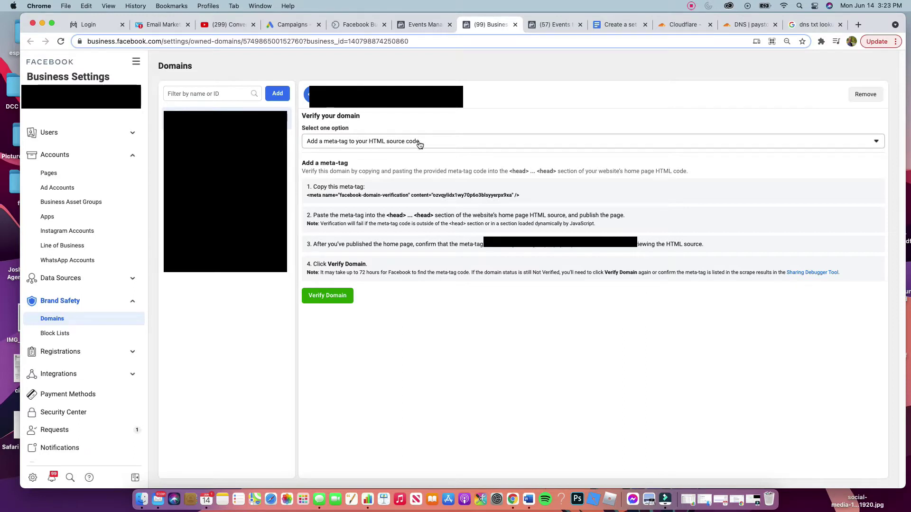
Step: Choose DNS TXT record verification, copy its TXT value, and switch to Cloudflare
{"action": "left_click", "coordinate": [419, 143]}
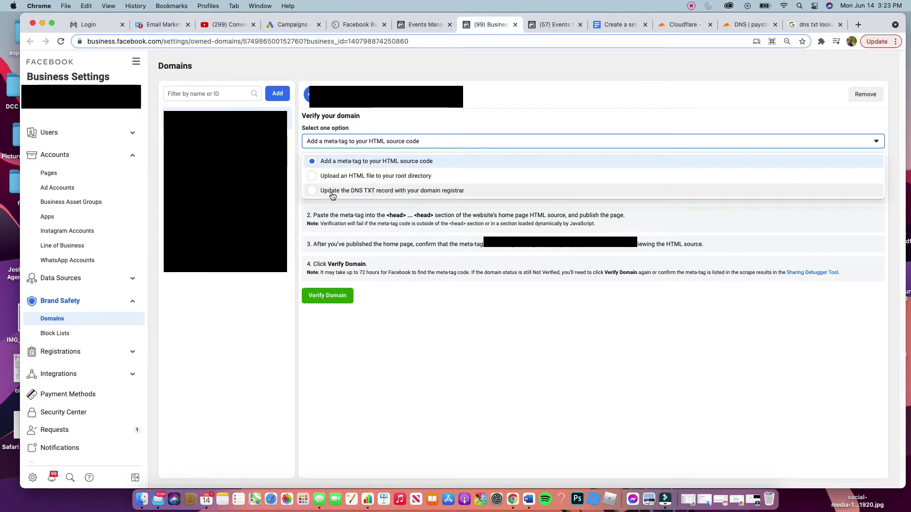
{"action": "left_click", "coordinate": [427, 190]}
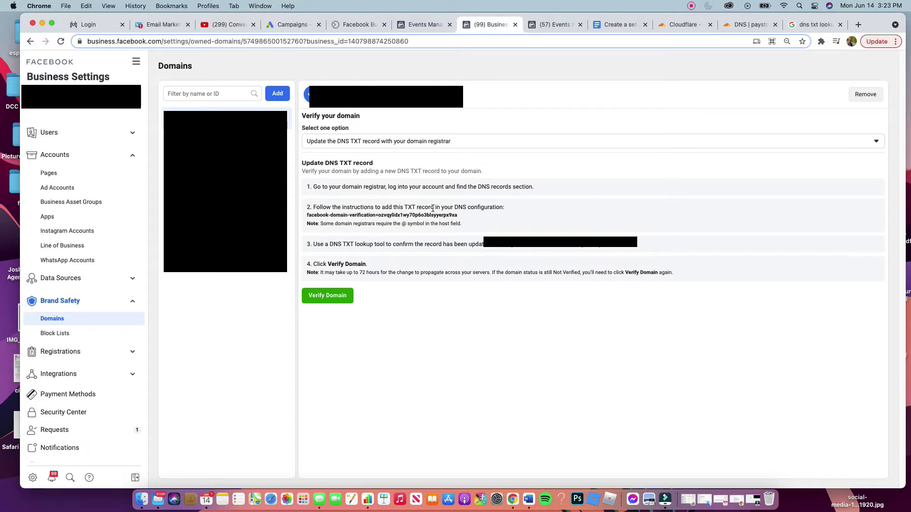
{"action": "left_click_drag", "start_coordinate": [466, 215], "coordinate": [309, 217]}
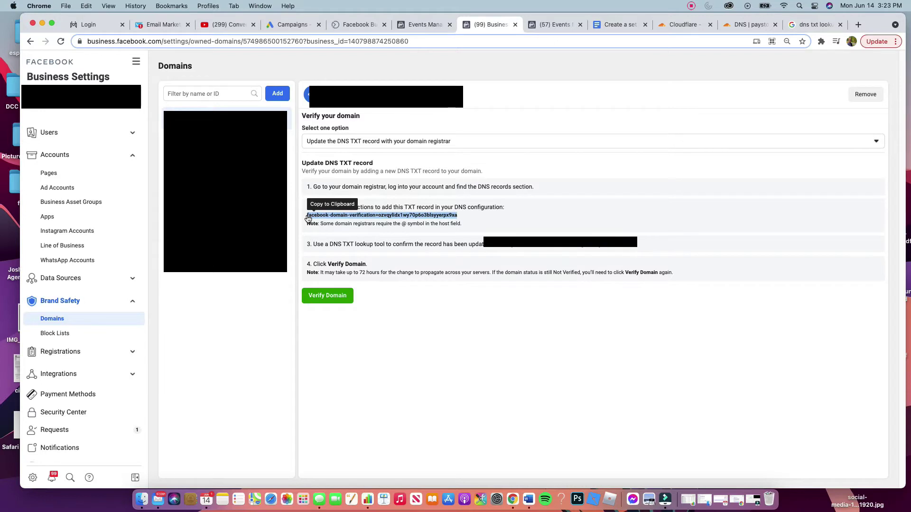
{"action": "key", "text": "super+c"}
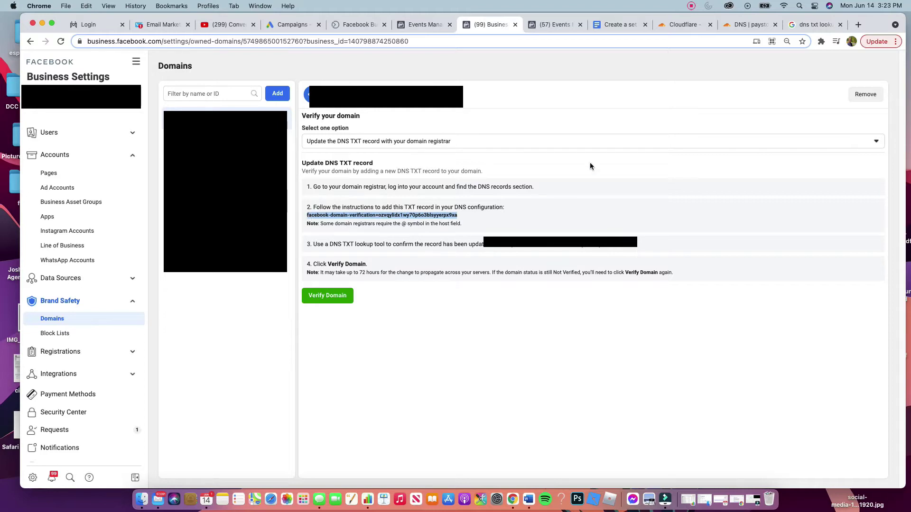
{"action": "left_click", "coordinate": [681, 25]}
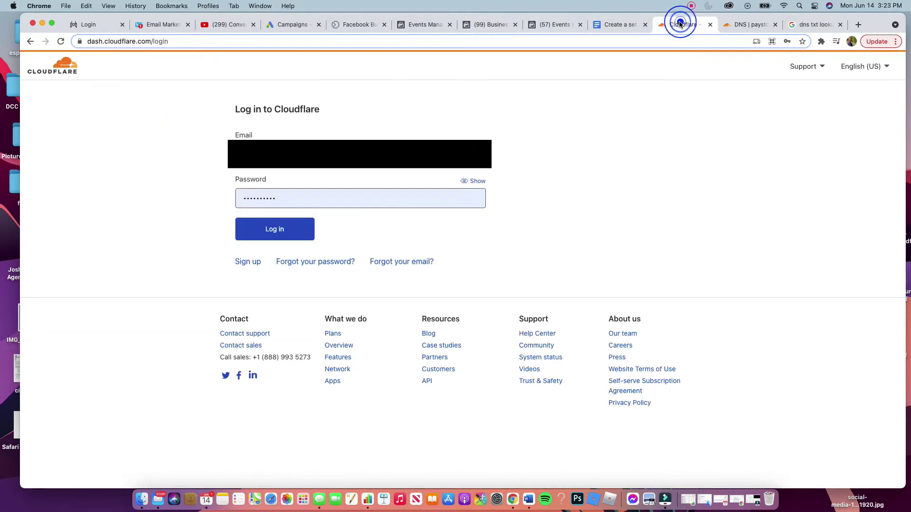
Step: Log into Cloudflare and open the DNS records for paystopublish-class.com
{"action": "left_click", "coordinate": [275, 232]}
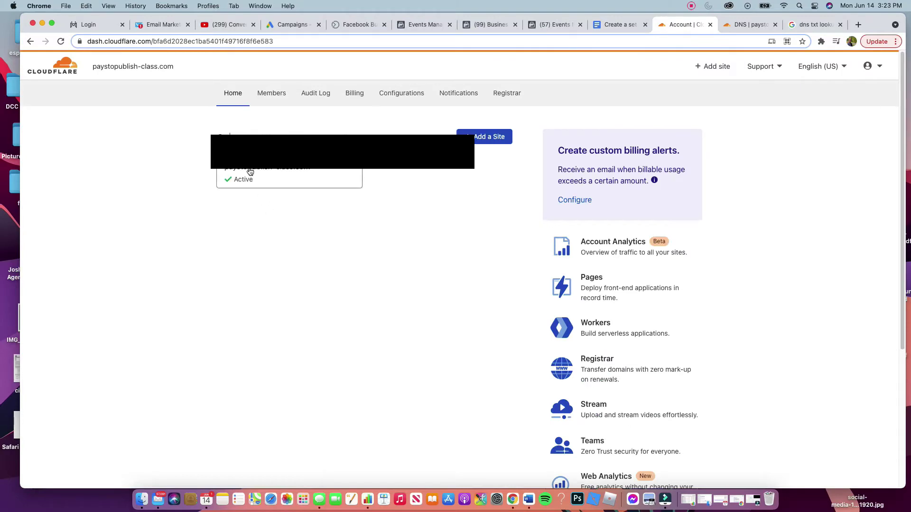
{"action": "left_click", "coordinate": [250, 172]}
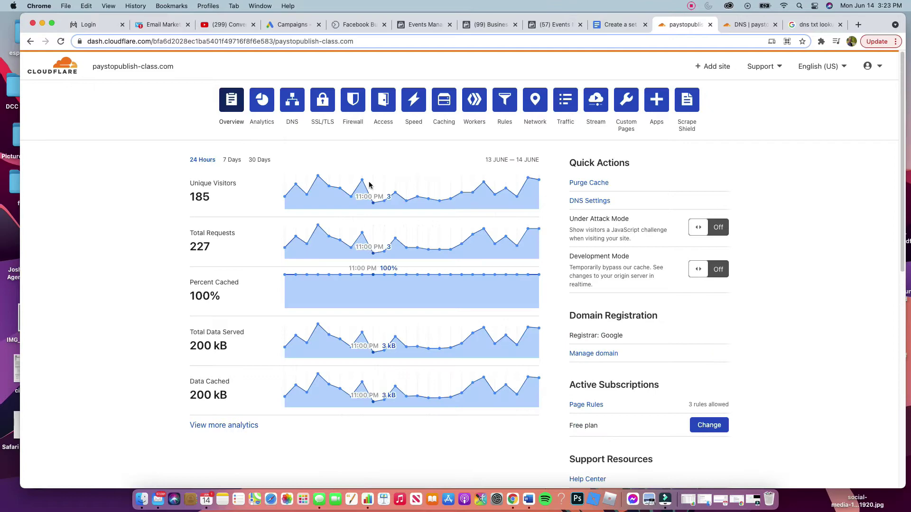
{"action": "left_click", "coordinate": [292, 100]}
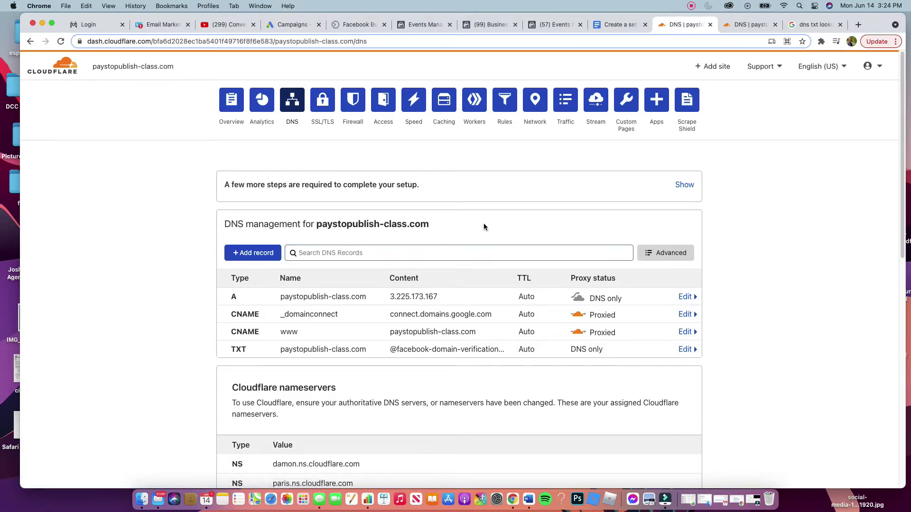
Step: Start a new Cloudflare DNS record of type TXT
{"action": "left_click", "coordinate": [253, 253]}
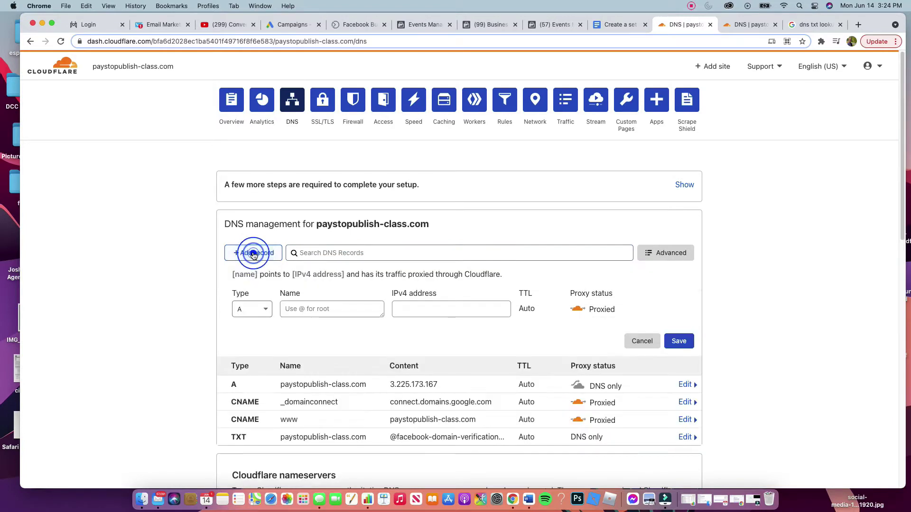
{"action": "left_click", "coordinate": [265, 310]}
{"action": "scroll", "coordinate": [267, 356], "scroll_direction": "down", "scroll_amount": 5}
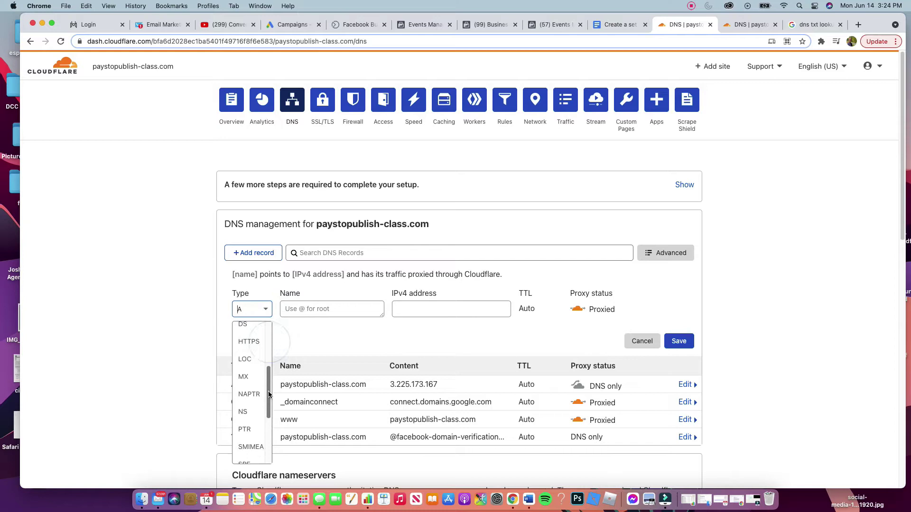
{"action": "scroll", "coordinate": [257, 398], "scroll_direction": "down", "scroll_amount": 5}
{"action": "left_click", "coordinate": [246, 436]}
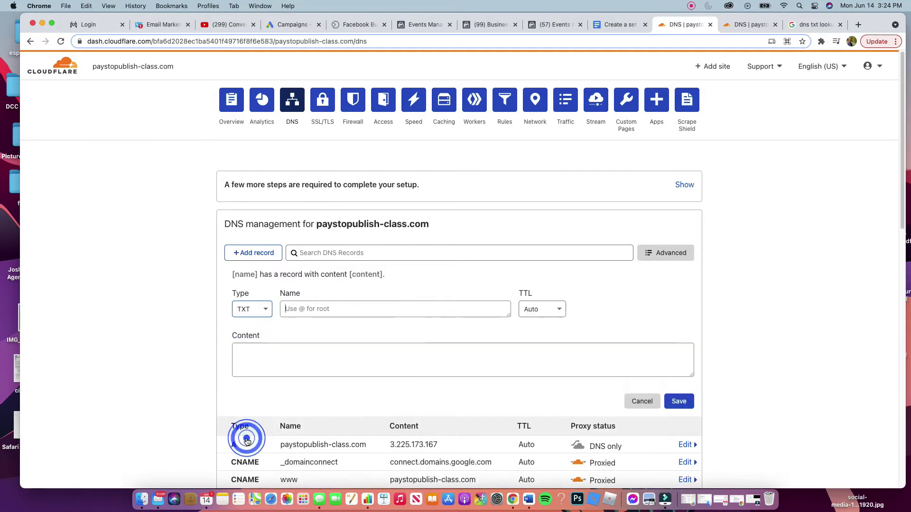
{"action": "left_click", "coordinate": [333, 308]}
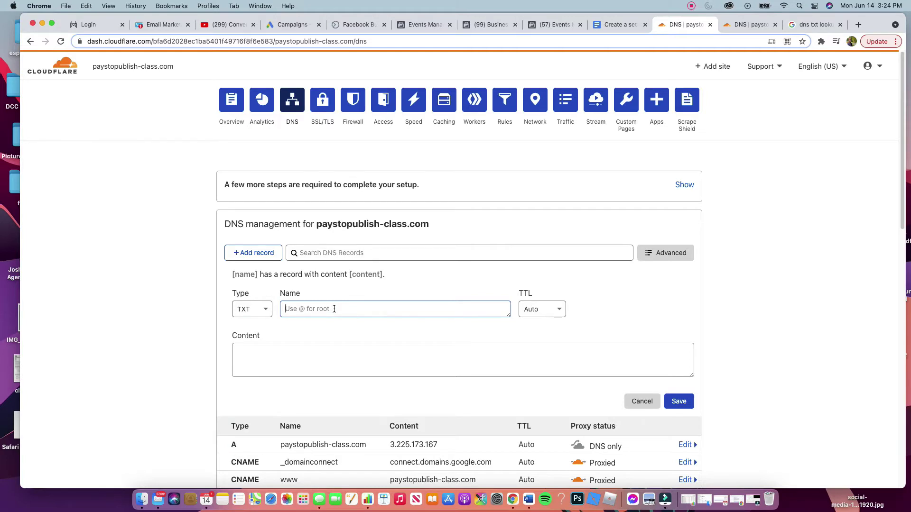
{"action": "type", "text": "paystopubli"}
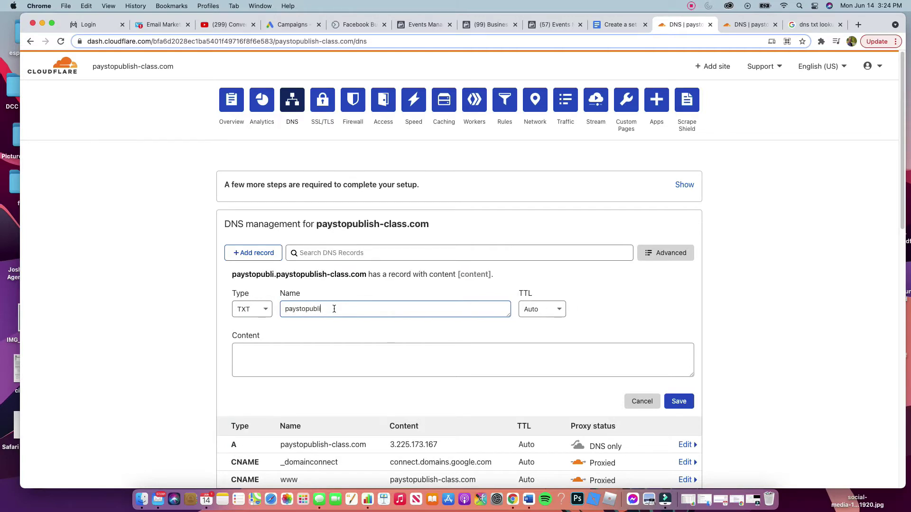
{"action": "type", "text": "sh-class."}
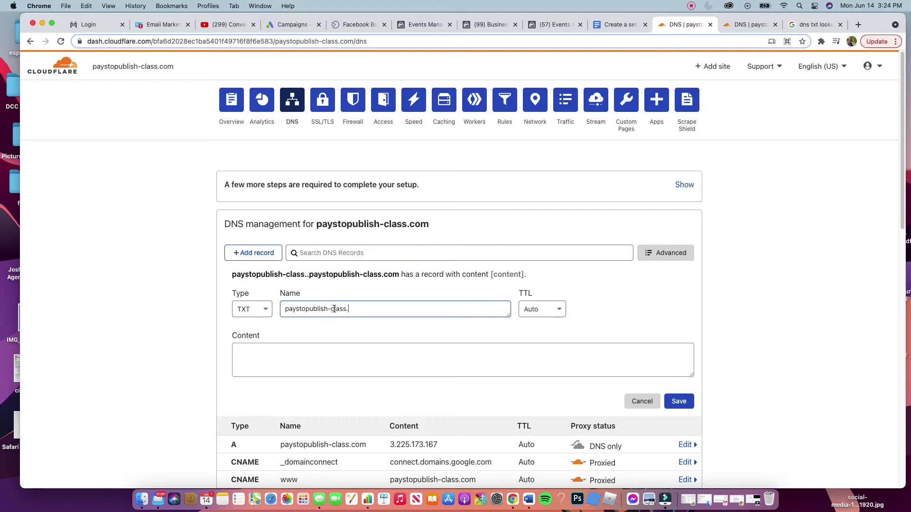
{"action": "type", "text": "com"}
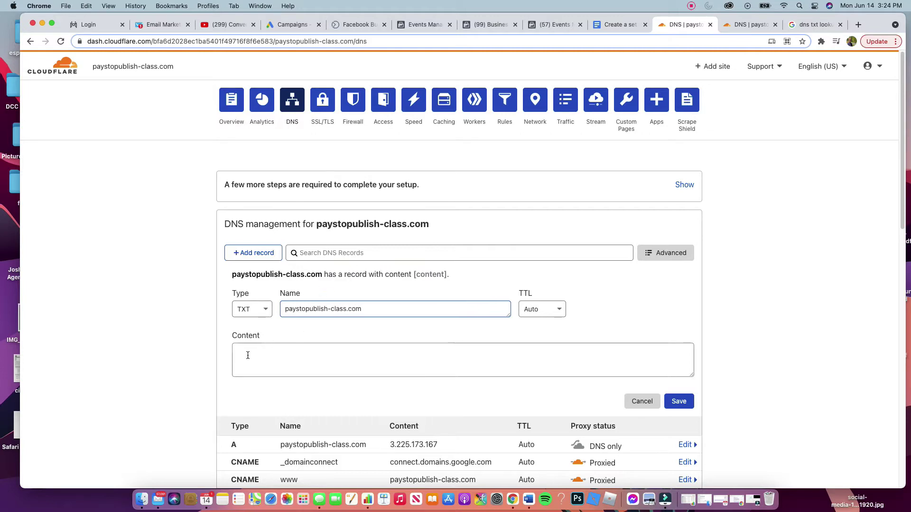
Step: Paste the Facebook verification code as the record content, save, and return to Facebook
{"action": "left_click", "coordinate": [248, 353]}
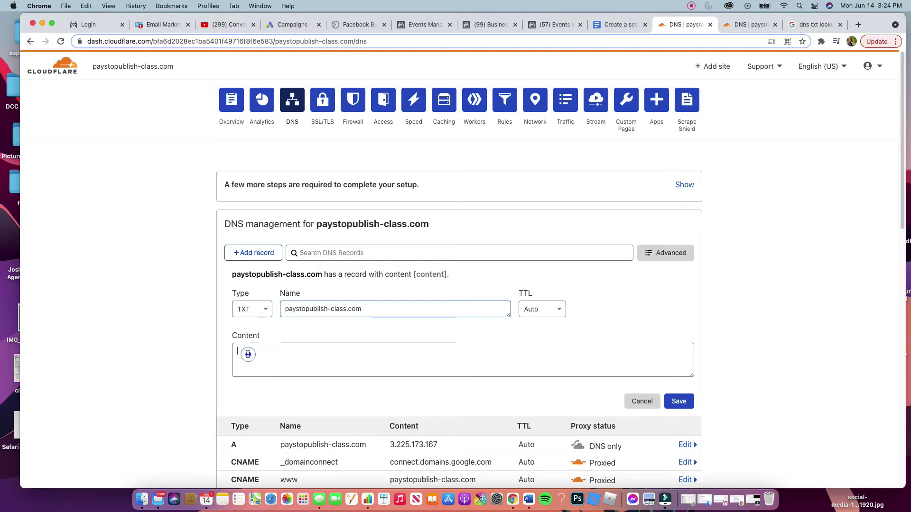
{"action": "left_click", "coordinate": [247, 353]}
{"action": "type", "text": "@"}
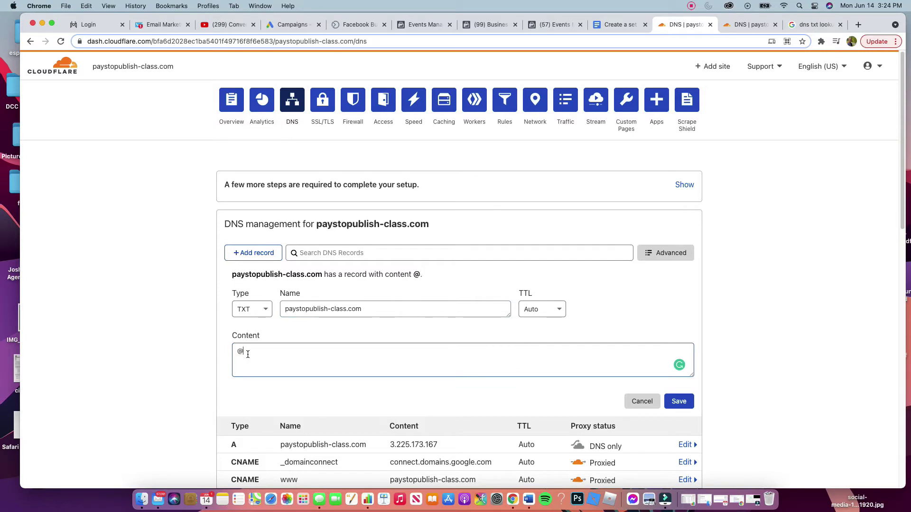
{"action": "key", "text": "super+v"}
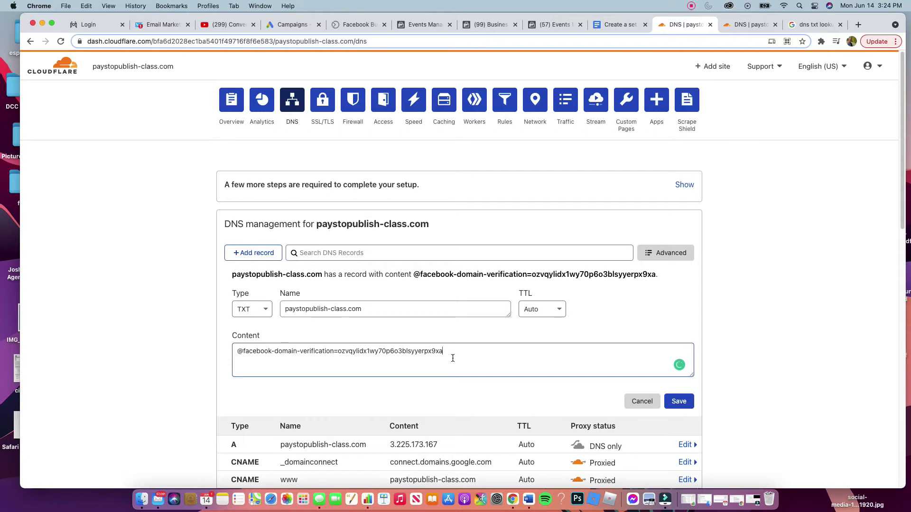
{"action": "left_click", "coordinate": [679, 401]}
{"action": "left_click", "coordinate": [642, 402]}
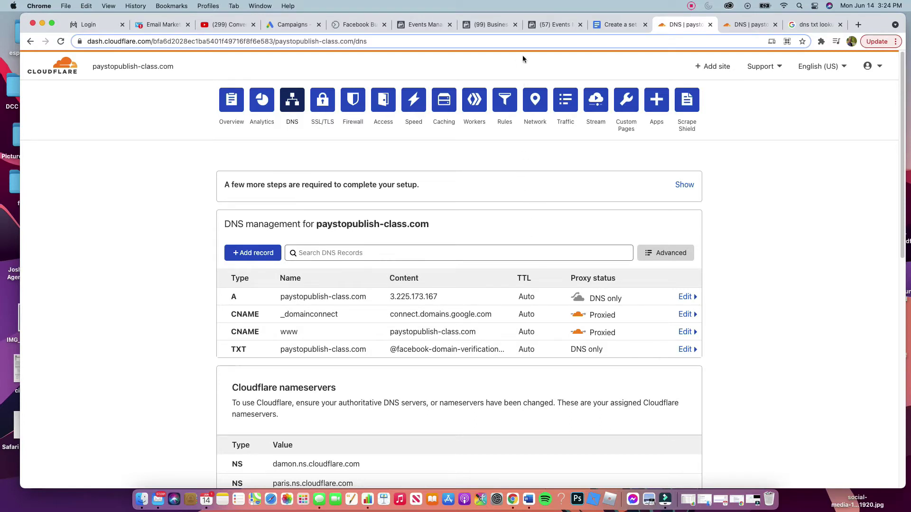
{"action": "left_click", "coordinate": [489, 24]}
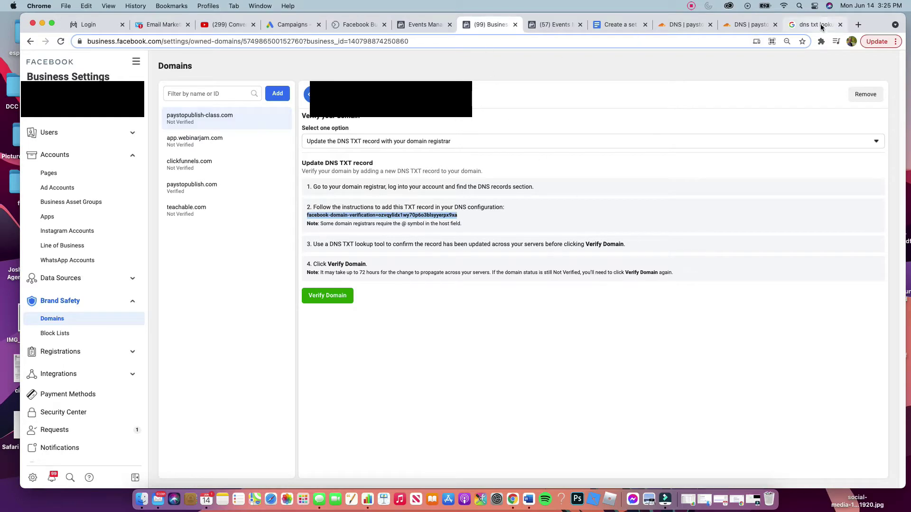
Step: Run an MxToolbox TXT Lookup on paystopublish-class.com
{"action": "left_click", "coordinate": [813, 24]}
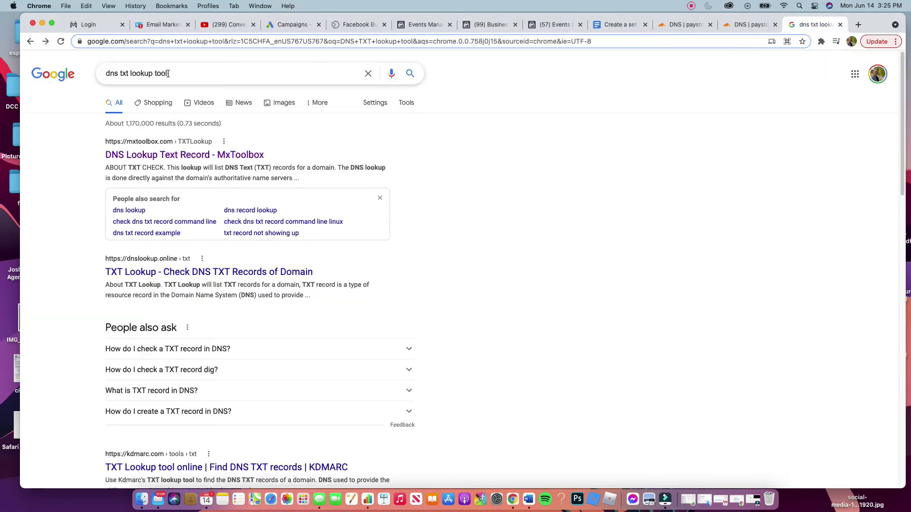
{"action": "left_click", "coordinate": [164, 155]}
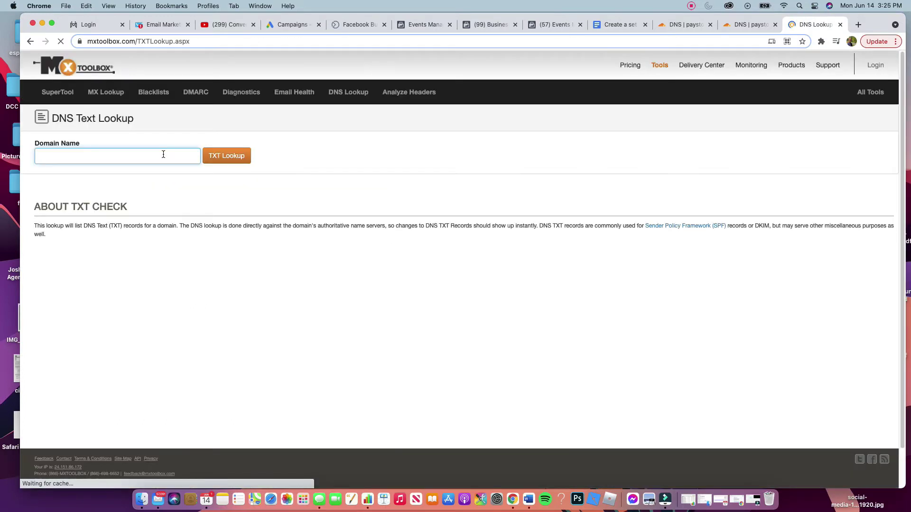
{"action": "left_click", "coordinate": [163, 155]}
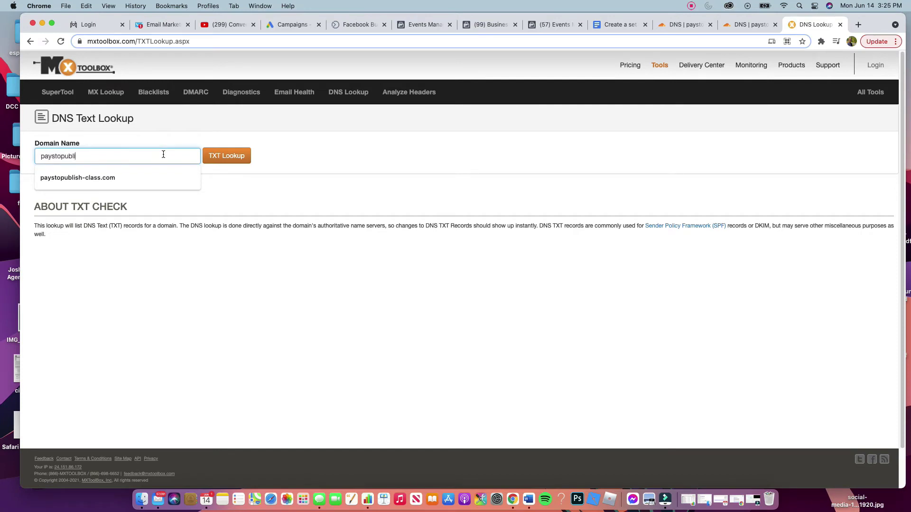
{"action": "type", "text": "sh."}
{"action": "key", "text": "BackSpace"}
{"action": "key", "text": "BackSpace"}
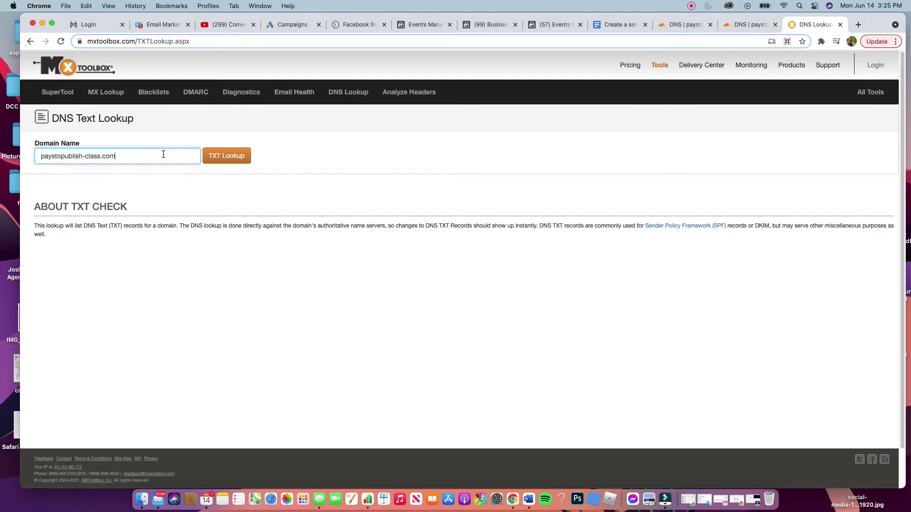
{"action": "left_click", "coordinate": [218, 156]}
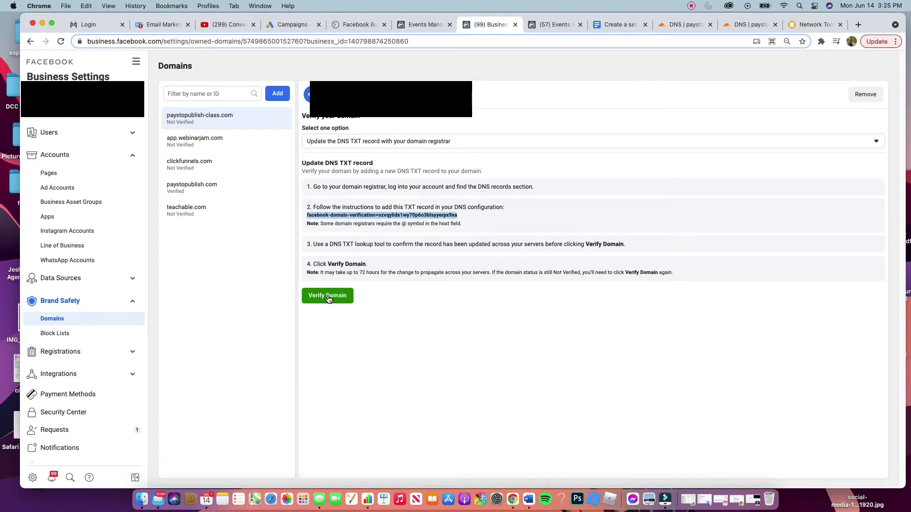
Step: Try verifying paystopublish-class.com, hit a DNS TXT Record Mismatch, and return to Cloudflare
{"action": "left_click", "coordinate": [328, 297]}
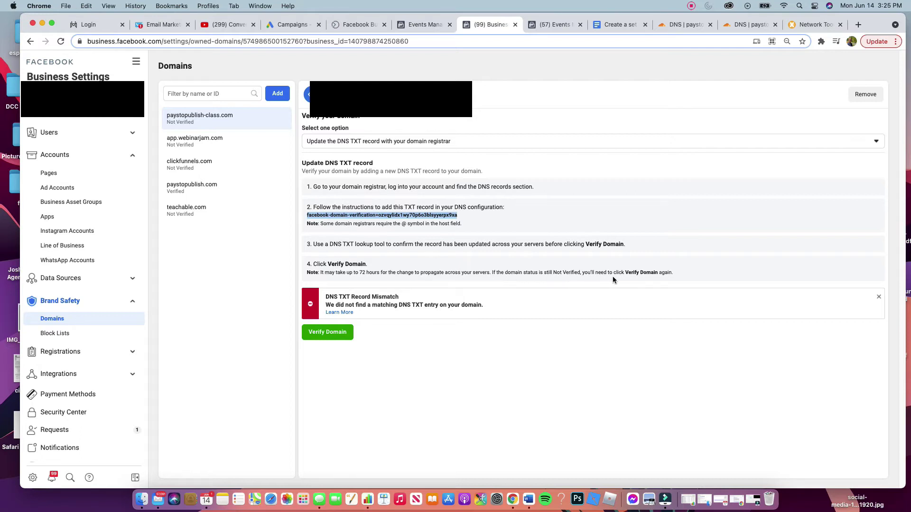
{"action": "left_click", "coordinate": [675, 273]}
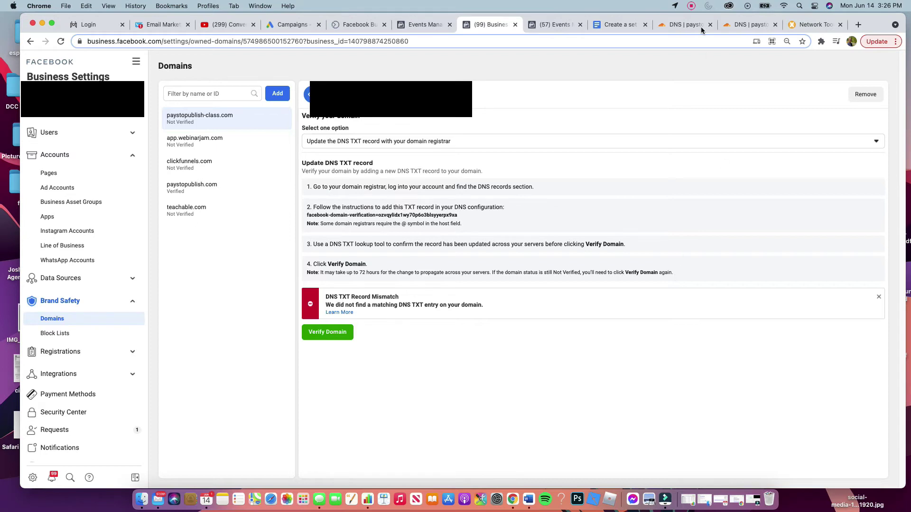
{"action": "left_click", "coordinate": [691, 6]}
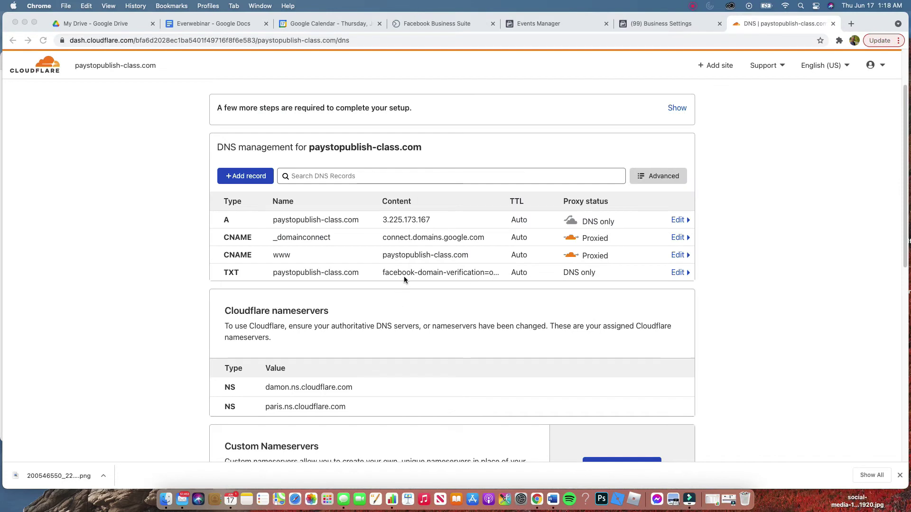
Step: Edit and re-save the Facebook verification TXT record, then return to Business Settings
{"action": "left_click", "coordinate": [676, 274]}
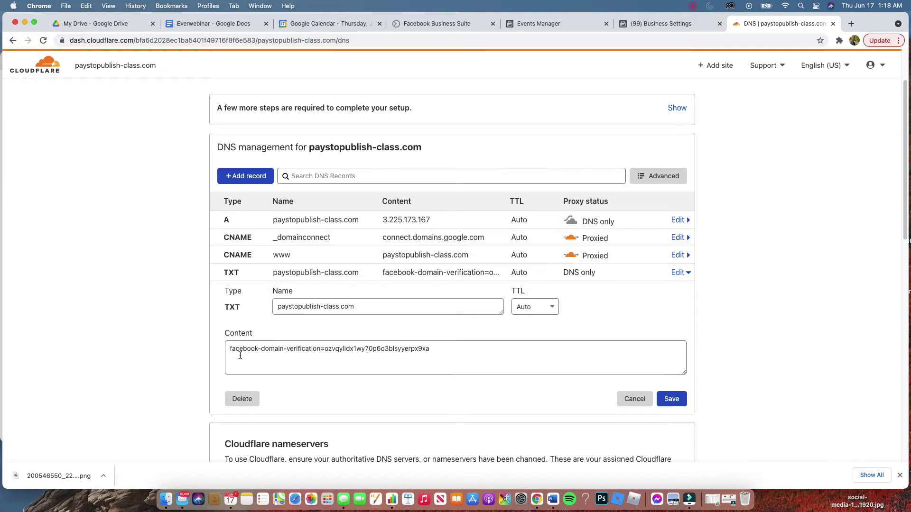
{"action": "left_click", "coordinate": [674, 400]}
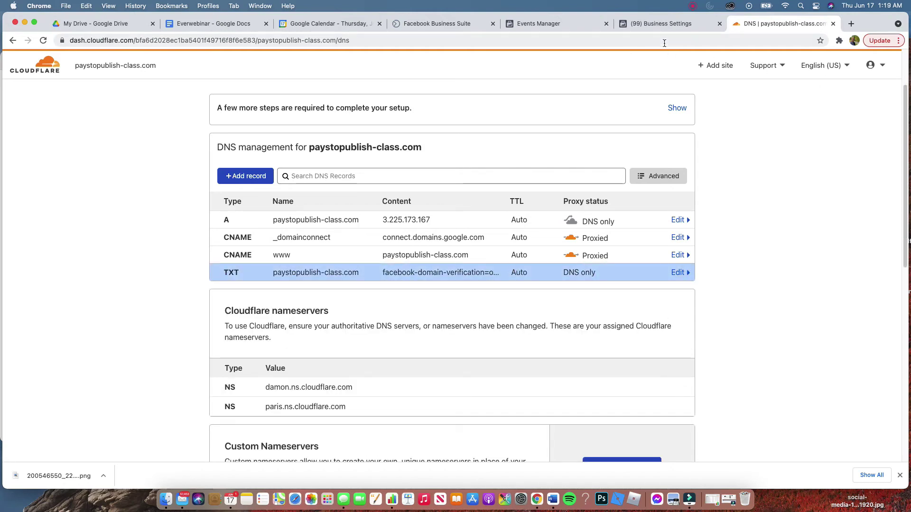
{"action": "left_click", "coordinate": [659, 24]}
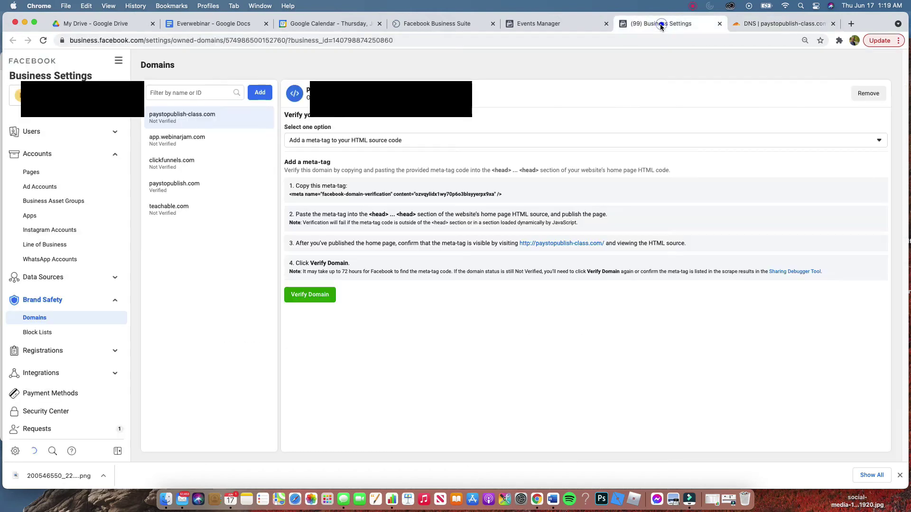
Step: Verify paystopublish-class.com via the DNS TXT method and close the success message
{"action": "left_click", "coordinate": [372, 141]}
{"action": "left_click", "coordinate": [356, 189]}
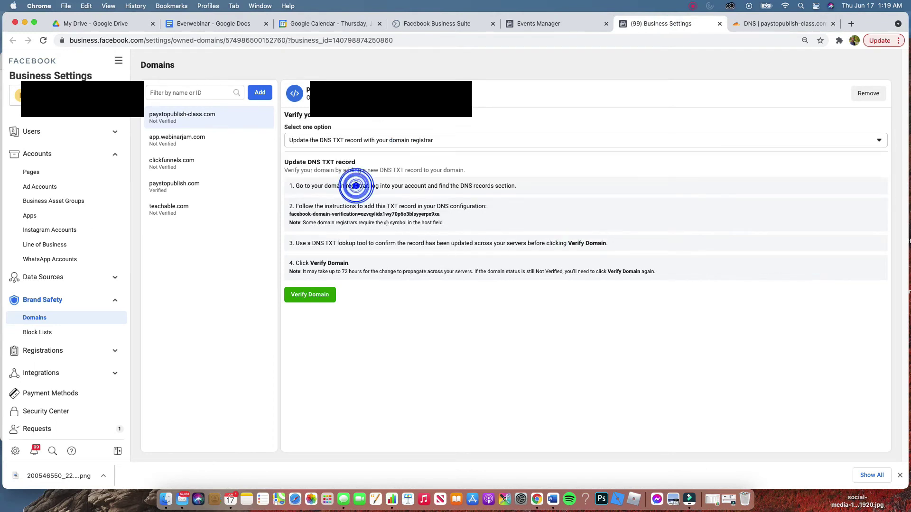
{"action": "left_click", "coordinate": [310, 294]}
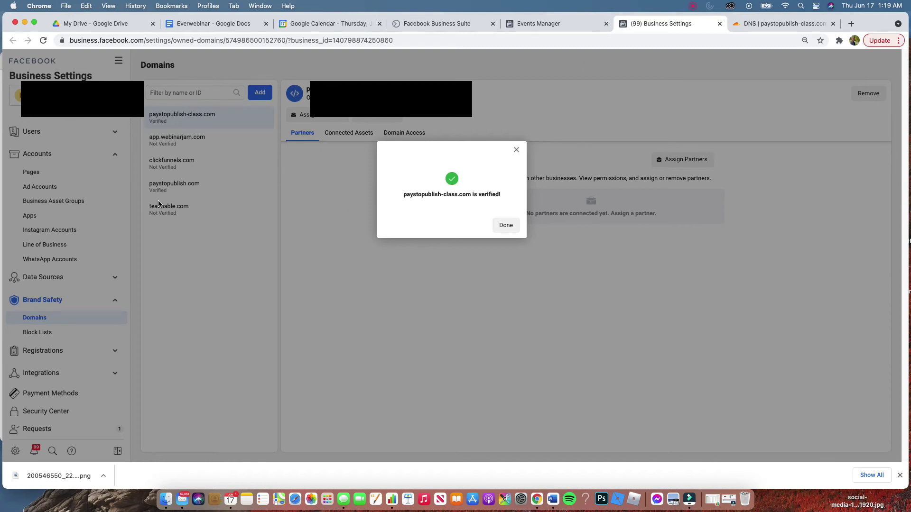
{"action": "left_click", "coordinate": [505, 225]}
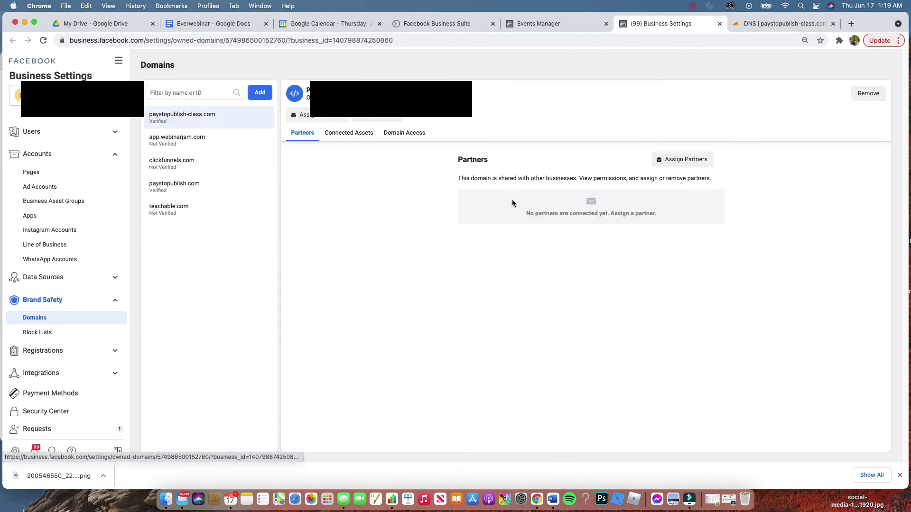